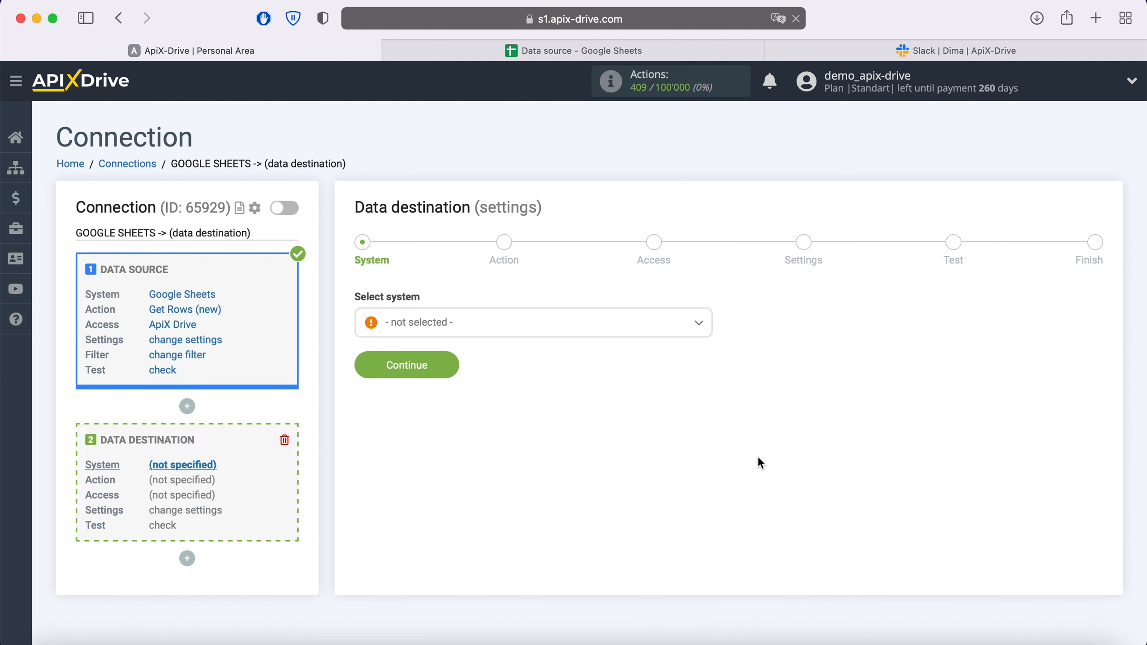
Step: Choose Slack as the data destination system and proceed to the action choice
{"action": "left_click", "coordinate": [631, 333]}
{"action": "scroll", "coordinate": [587, 448], "scroll_direction": "down", "scroll_amount": 10}
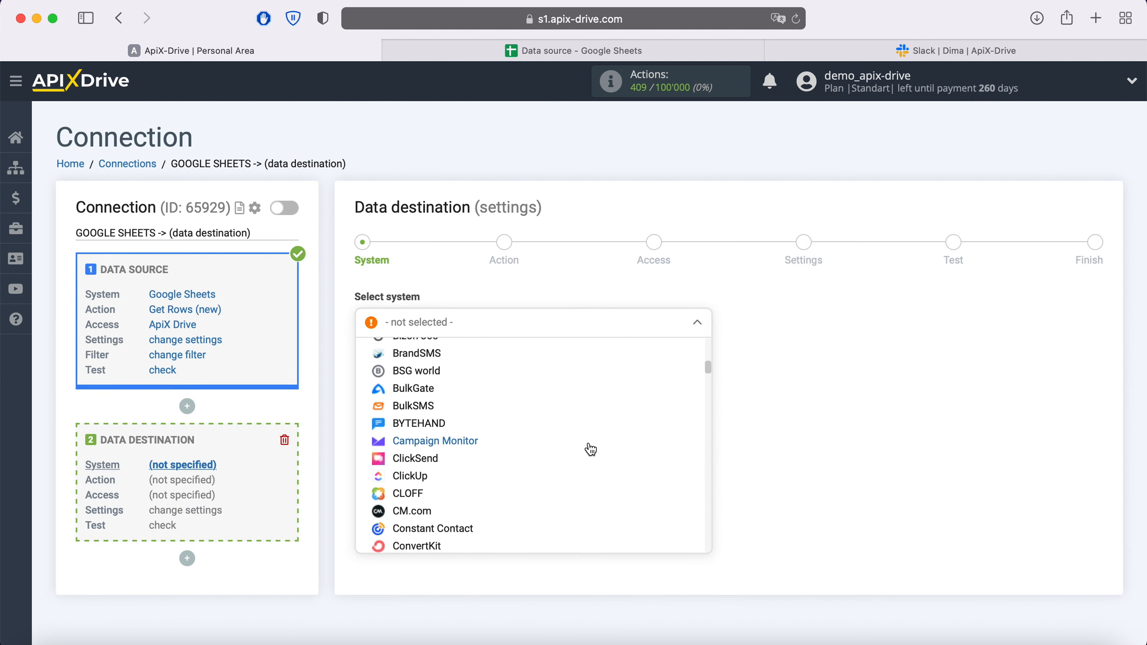
{"action": "scroll", "coordinate": [590, 448], "scroll_direction": "down", "scroll_amount": 15}
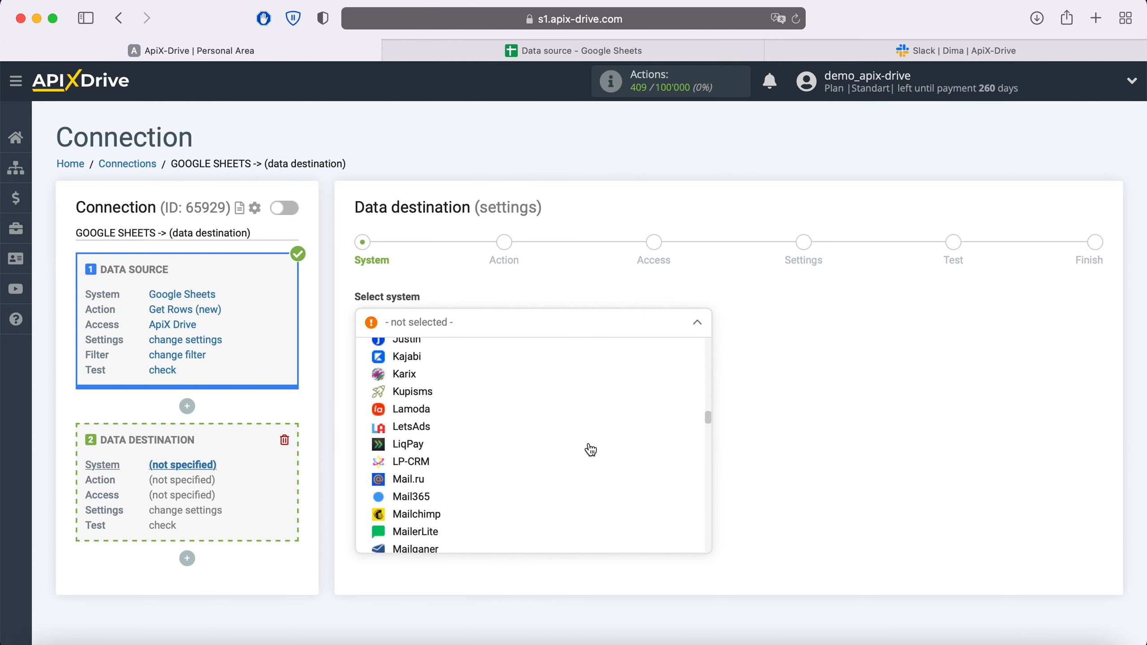
{"action": "scroll", "coordinate": [590, 450], "scroll_direction": "down", "scroll_amount": 15}
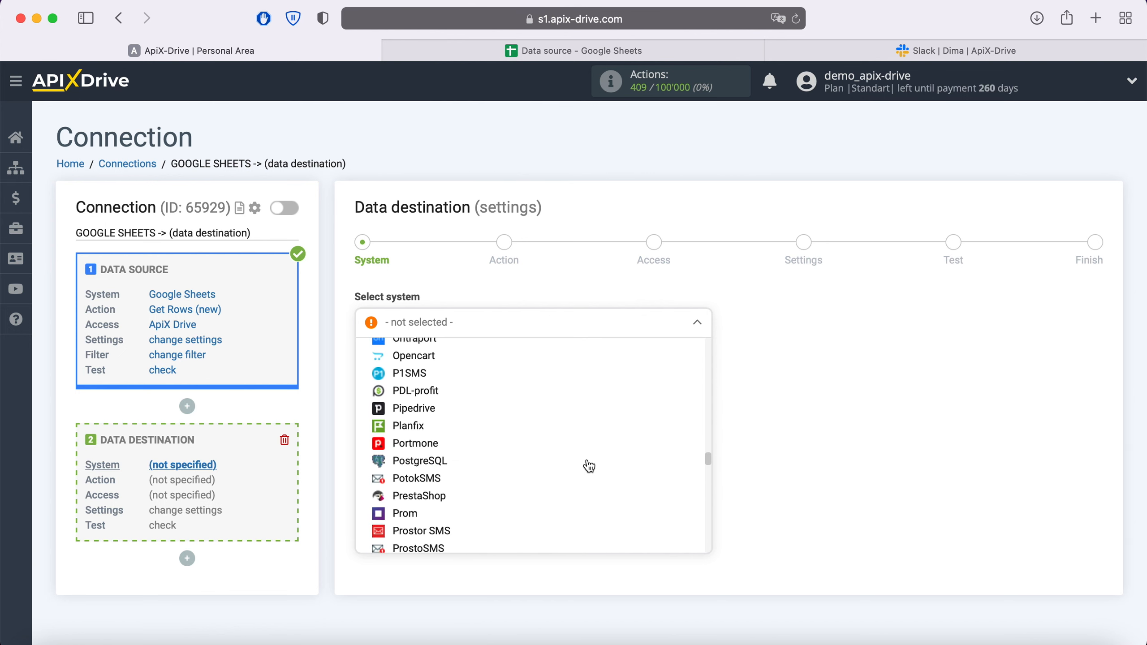
{"action": "scroll", "coordinate": [589, 466], "scroll_direction": "down", "scroll_amount": 12}
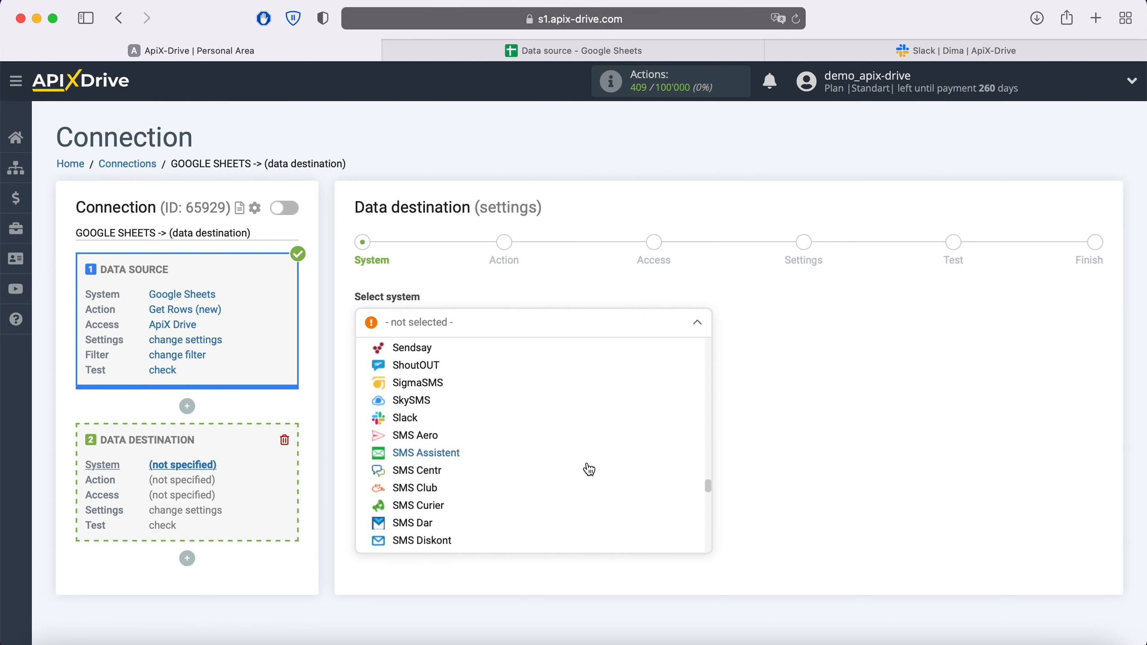
{"action": "left_click", "coordinate": [424, 415]}
{"action": "left_click", "coordinate": [446, 366]}
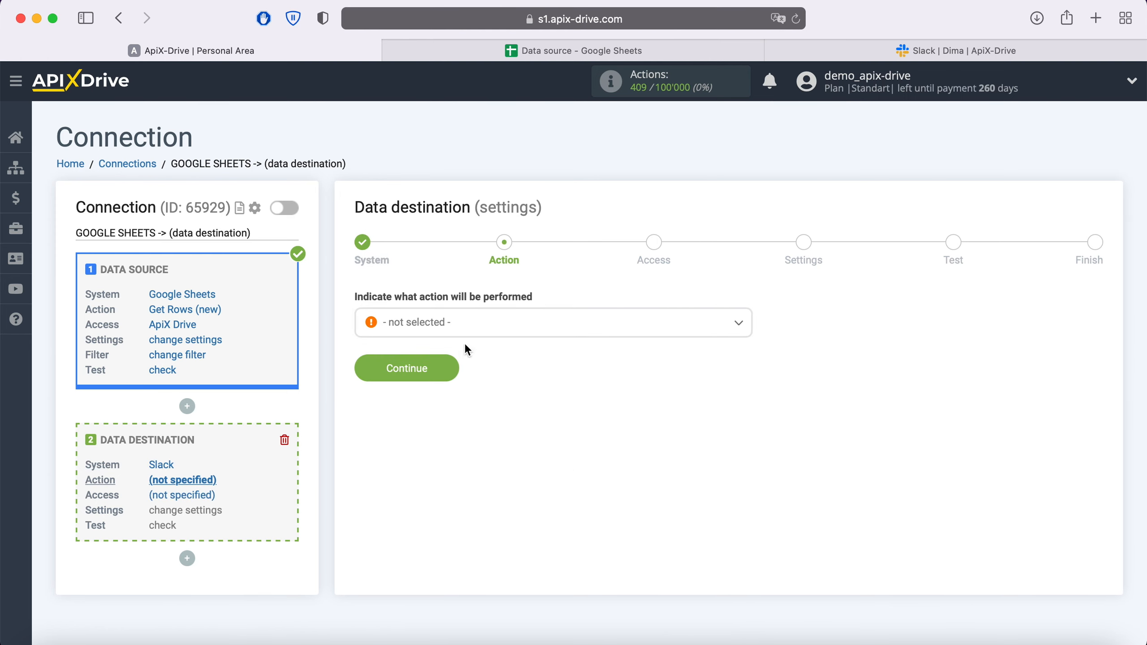
Step: Set the Slack destination action to Send Message (personal) and proceed to the access stage
{"action": "left_click", "coordinate": [473, 326]}
{"action": "left_click", "coordinate": [451, 421]}
{"action": "left_click", "coordinate": [449, 366]}
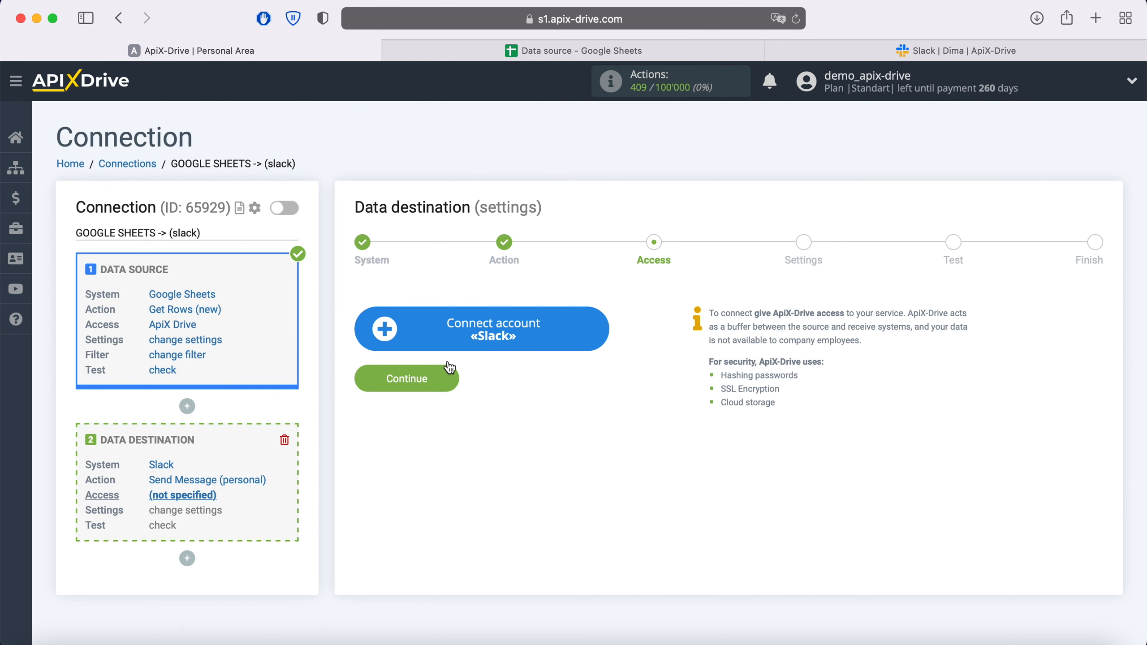
Step: Start connecting a Slack account and submit apix-driveworkspace as the workspace URL
{"action": "left_click", "coordinate": [598, 323]}
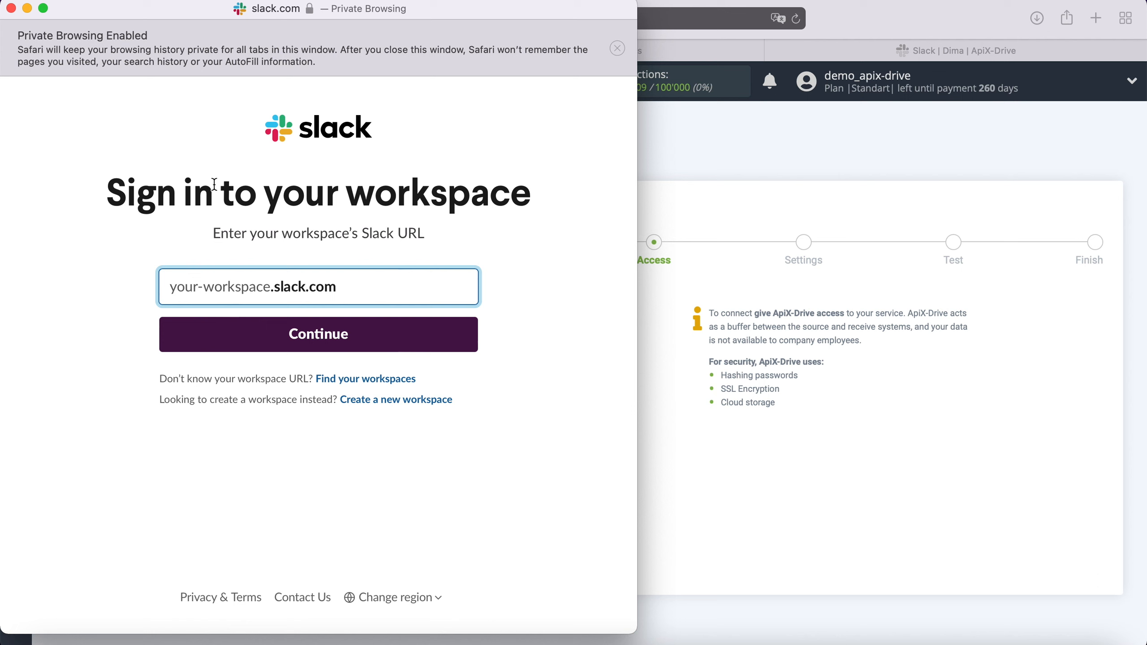
{"action": "right_click", "coordinate": [188, 281]}
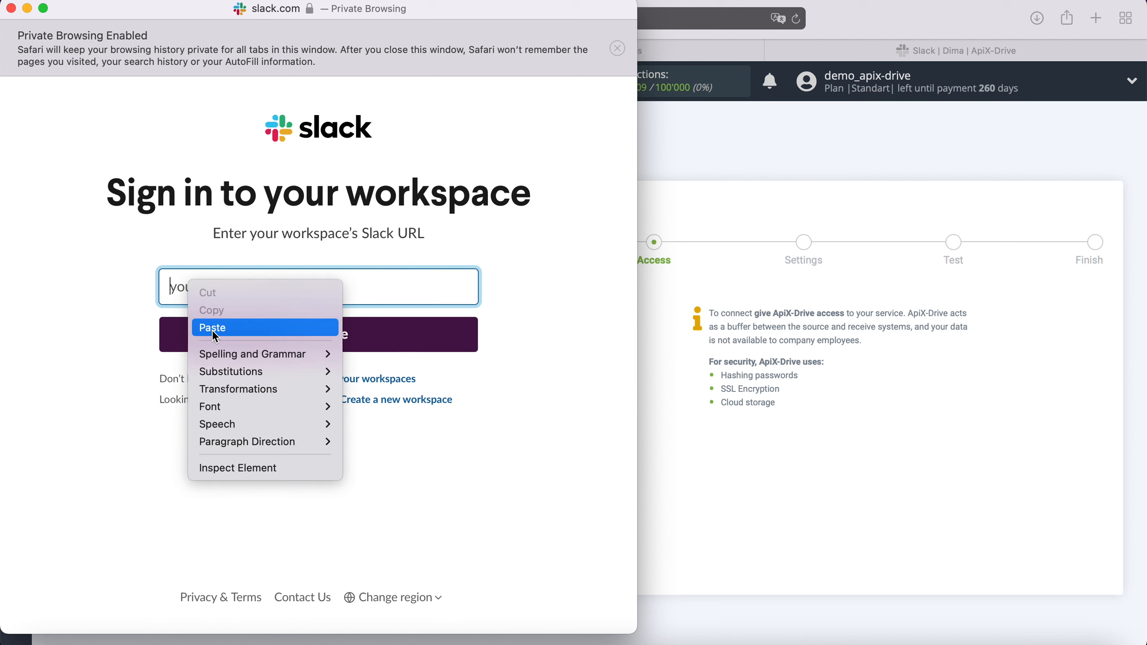
{"action": "left_click", "coordinate": [225, 329]}
{"action": "left_click", "coordinate": [357, 333]}
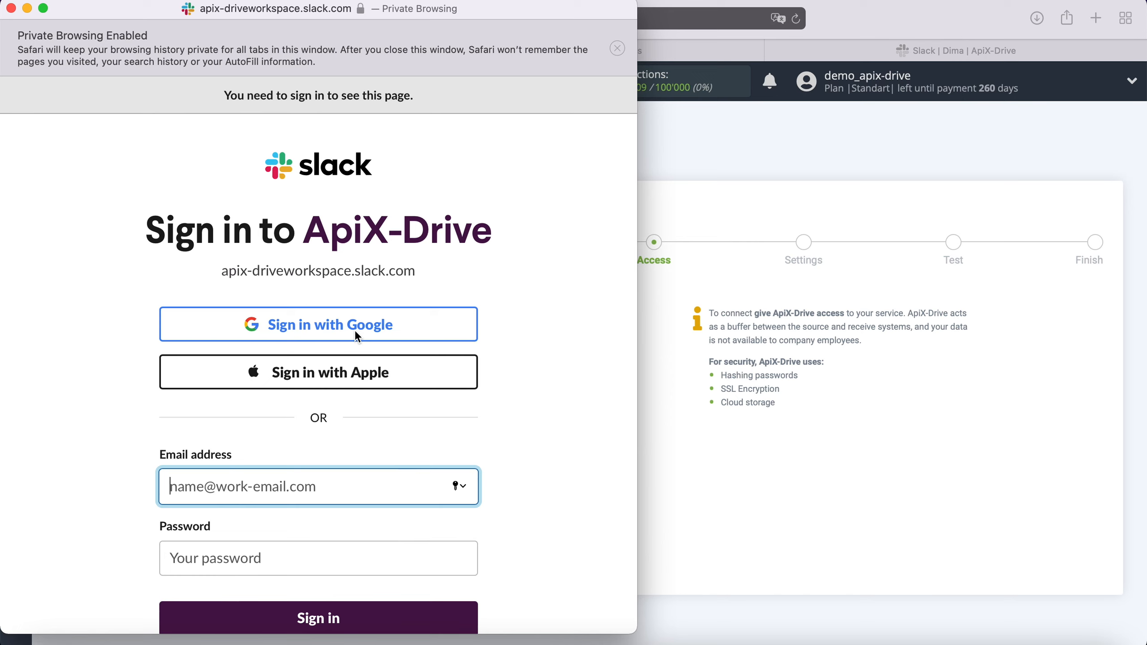
Step: Sign in to the ApiX-Drive Slack workspace with the Google account
{"action": "left_click", "coordinate": [350, 337]}
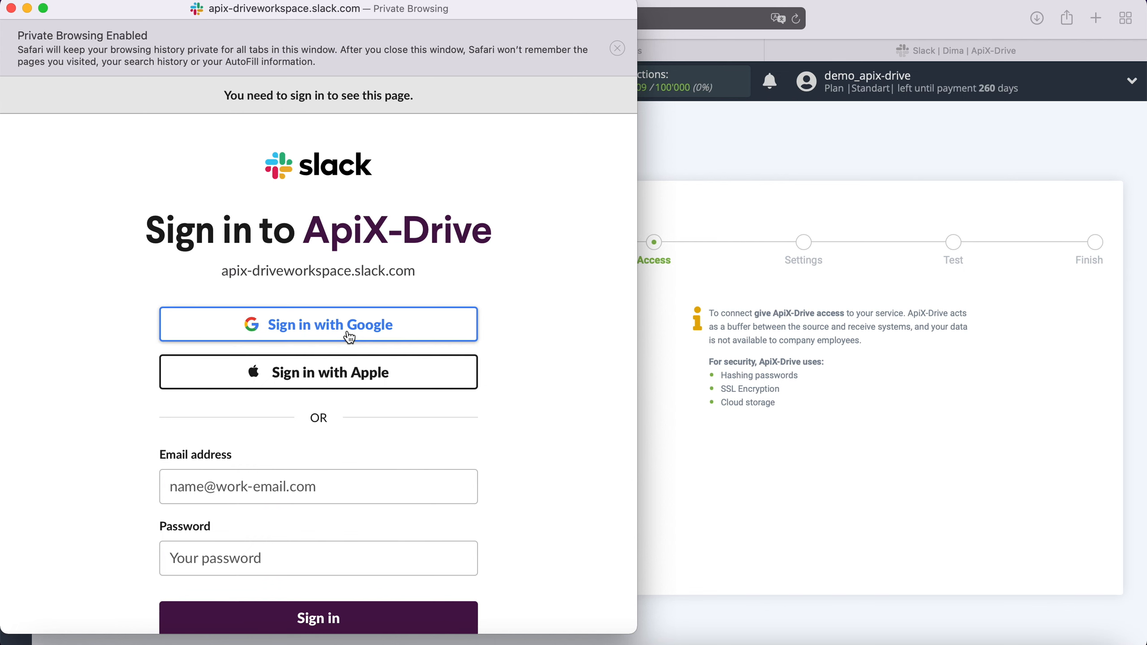
{"action": "left_click", "coordinate": [451, 440]}
{"action": "left_click", "coordinate": [320, 414]}
{"action": "left_click", "coordinate": [451, 464]}
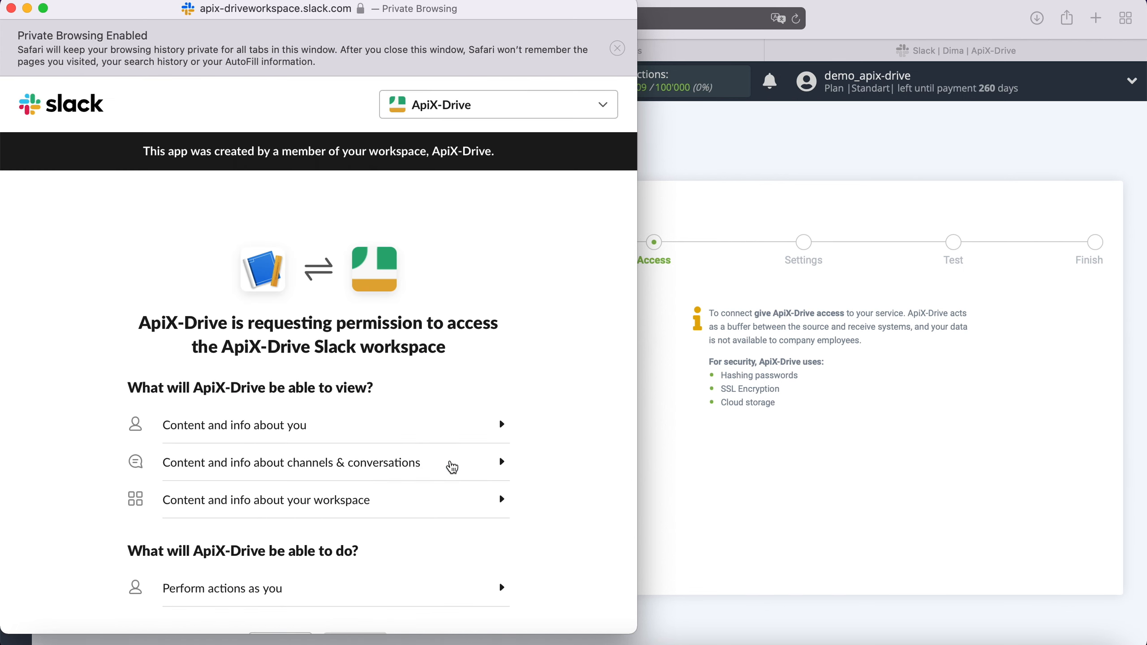
Step: Allow ApiX-Drive to access the Slack workspace, select the connected account for the destination, and proceed to its settings
{"action": "scroll", "coordinate": [452, 467], "scroll_direction": "down", "scroll_amount": 5}
{"action": "left_click", "coordinate": [355, 603]}
{"action": "left_click", "coordinate": [406, 332]}
{"action": "left_click", "coordinate": [406, 407]}
Step: Select the Slack user who receives the personal message
{"action": "left_click", "coordinate": [451, 336]}
{"action": "left_click", "coordinate": [396, 480]}
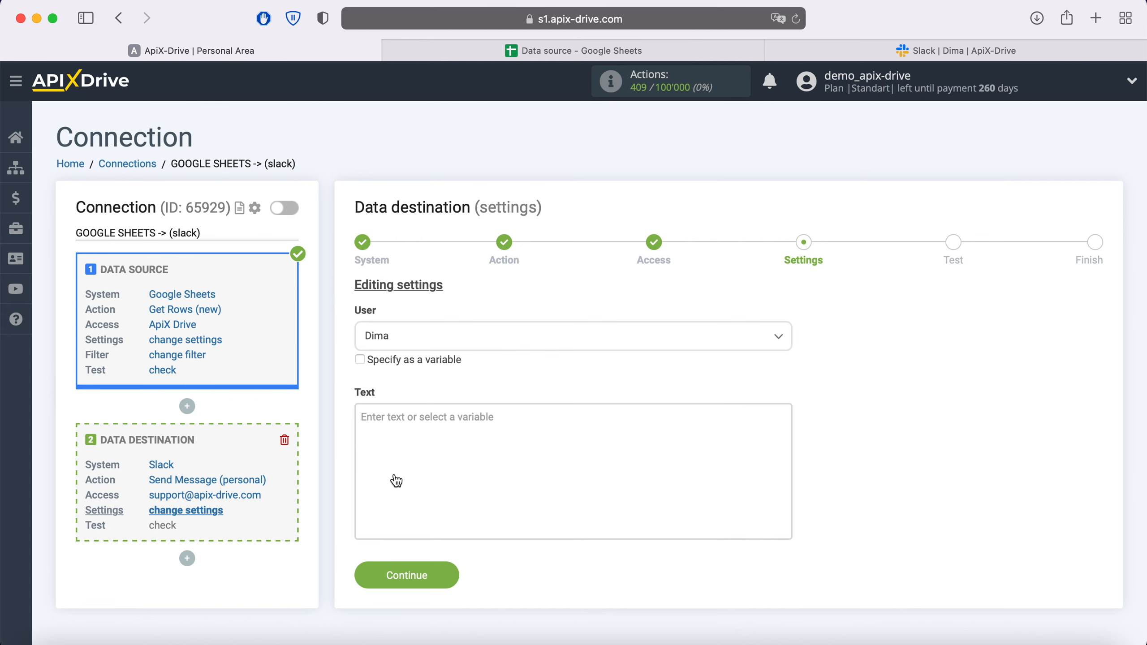
Step: Compose the message text with lines New row (Columns A and B), Name (Columns C and D) and Email (Column E) using Google Sheets variables
{"action": "left_click", "coordinate": [387, 440]}
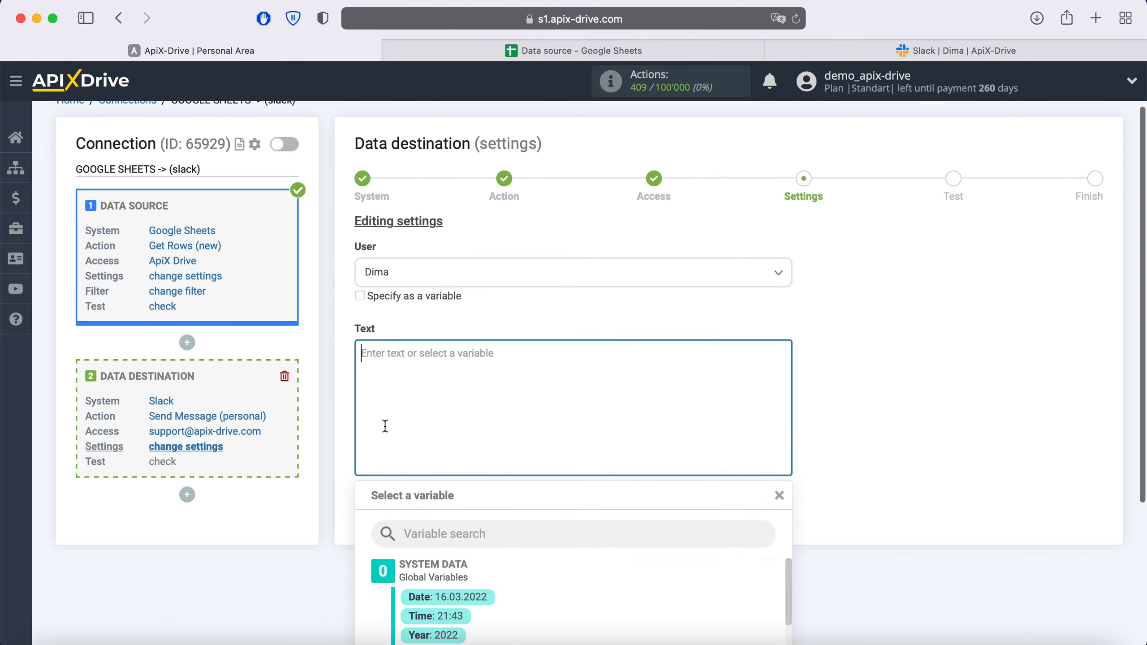
{"action": "scroll", "coordinate": [386, 429], "scroll_direction": "down", "scroll_amount": 5}
{"action": "scroll", "coordinate": [578, 432], "scroll_direction": "down", "scroll_amount": 2}
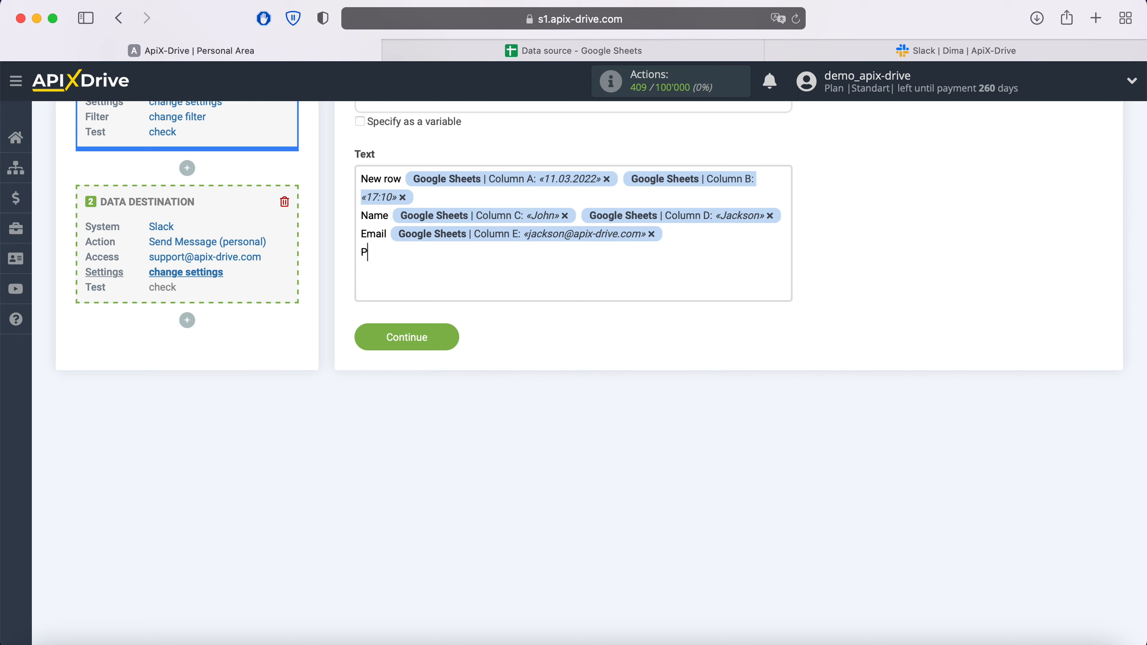
Step: Add a Phone line to the message text with the Google Sheets Column F variable
{"action": "type", "text": "hone"}
{"action": "left_click", "coordinate": [436, 251]}
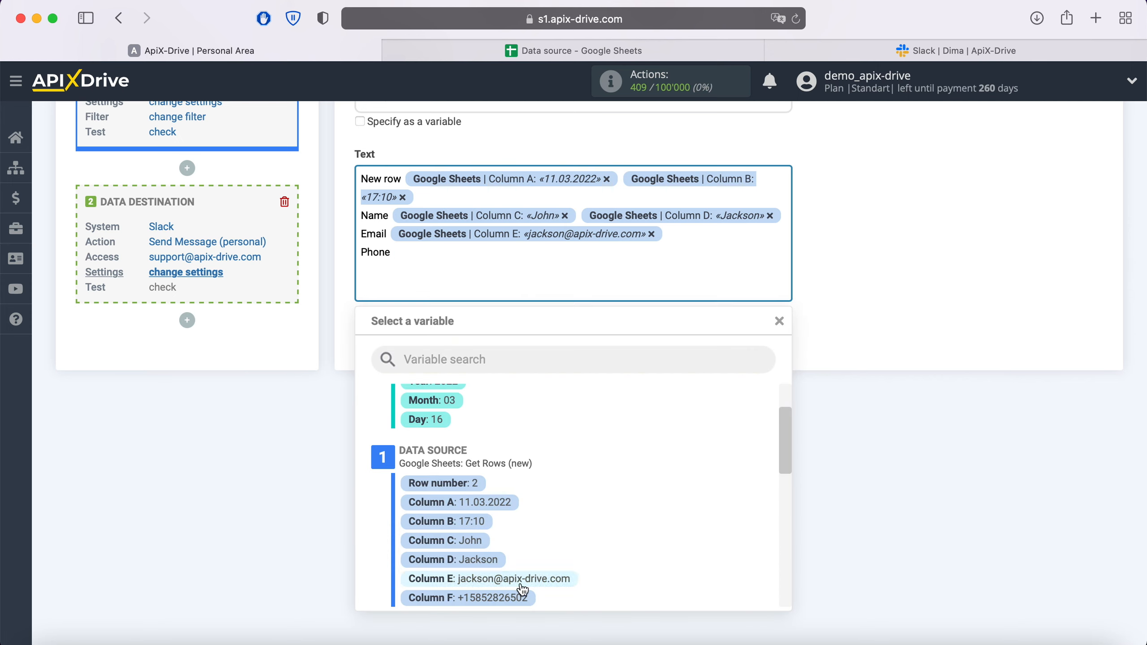
{"action": "left_click", "coordinate": [513, 606]}
Step: Add Product and Price lines with their matching Google Sheets variables to the message text, and proceed to the test stage
{"action": "key", "text": "Return"}
{"action": "type", "text": "Product"}
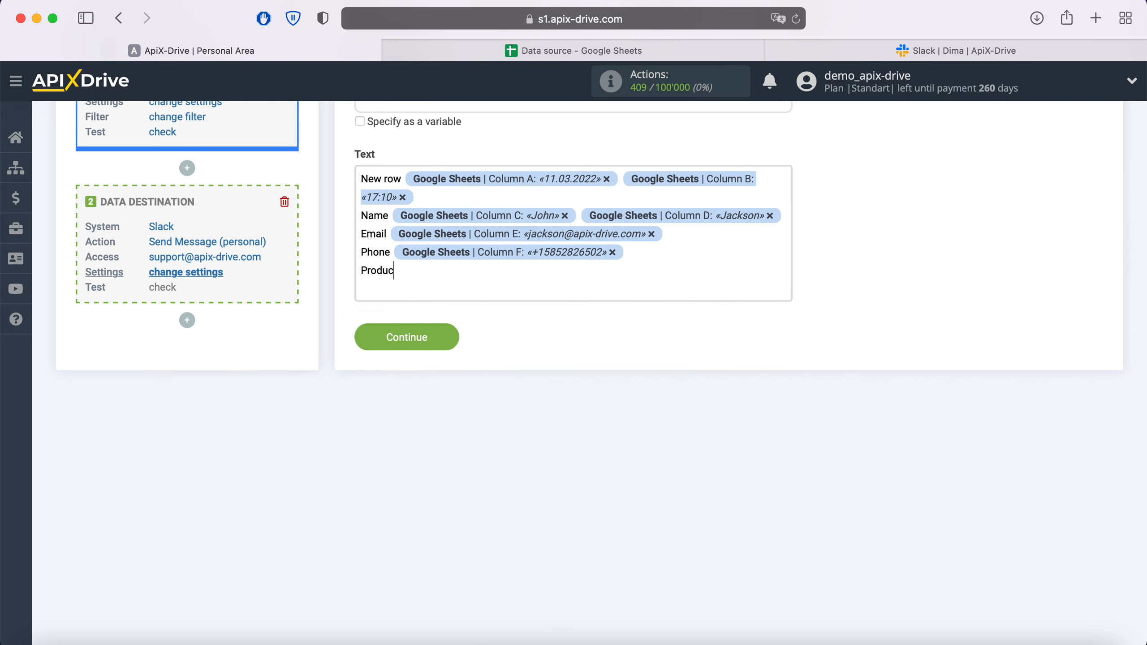
{"action": "left_click", "coordinate": [436, 270]}
{"action": "left_click", "coordinate": [513, 605]}
{"action": "key", "text": "Return"}
{"action": "type", "text": "Price"}
{"action": "left_click", "coordinate": [435, 288]}
{"action": "left_click", "coordinate": [513, 605]}
{"action": "left_click", "coordinate": [407, 337]}
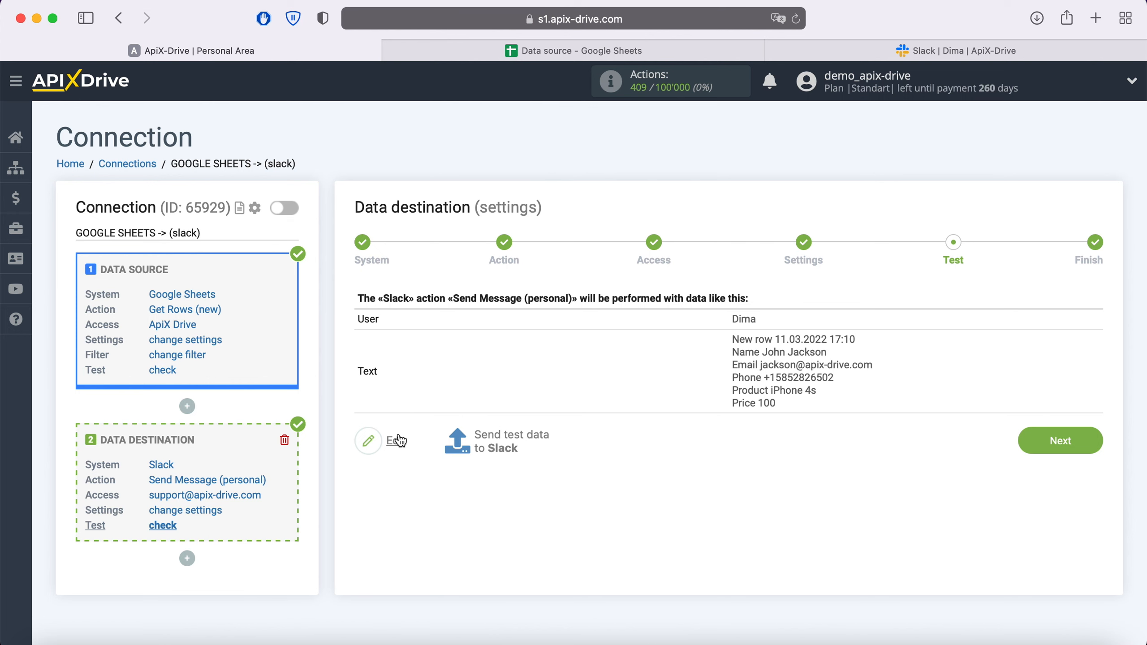
Step: Send the test data to Slack, check the received message in Slack, and return to ApiX-Drive
{"action": "left_click", "coordinate": [497, 445]}
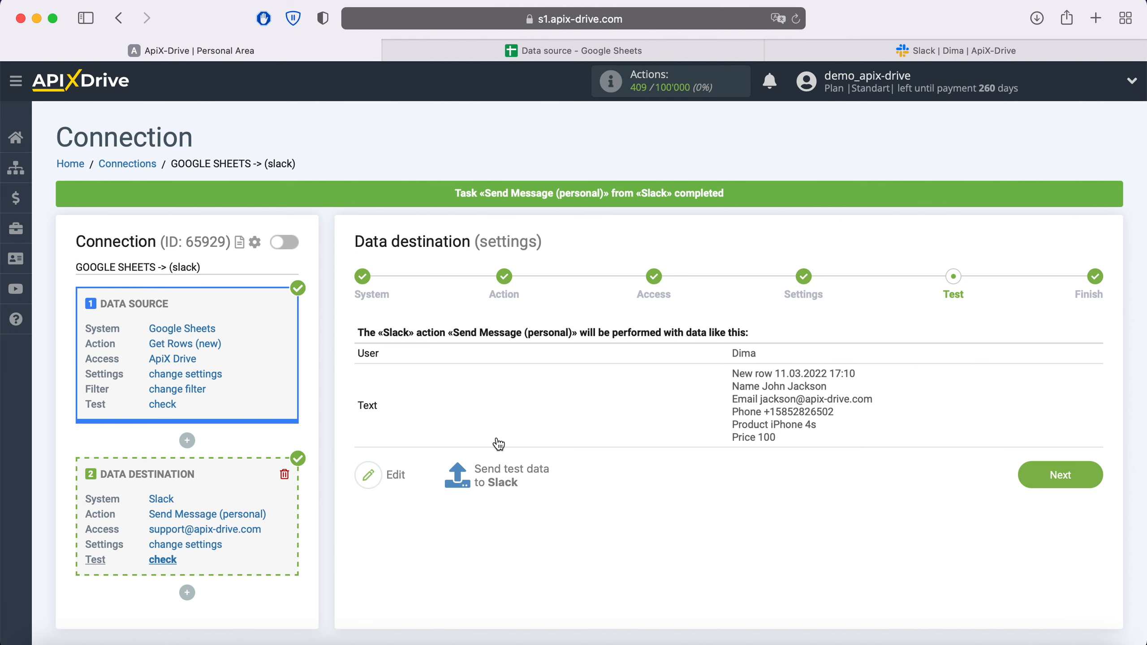
{"action": "left_click", "coordinate": [916, 52]}
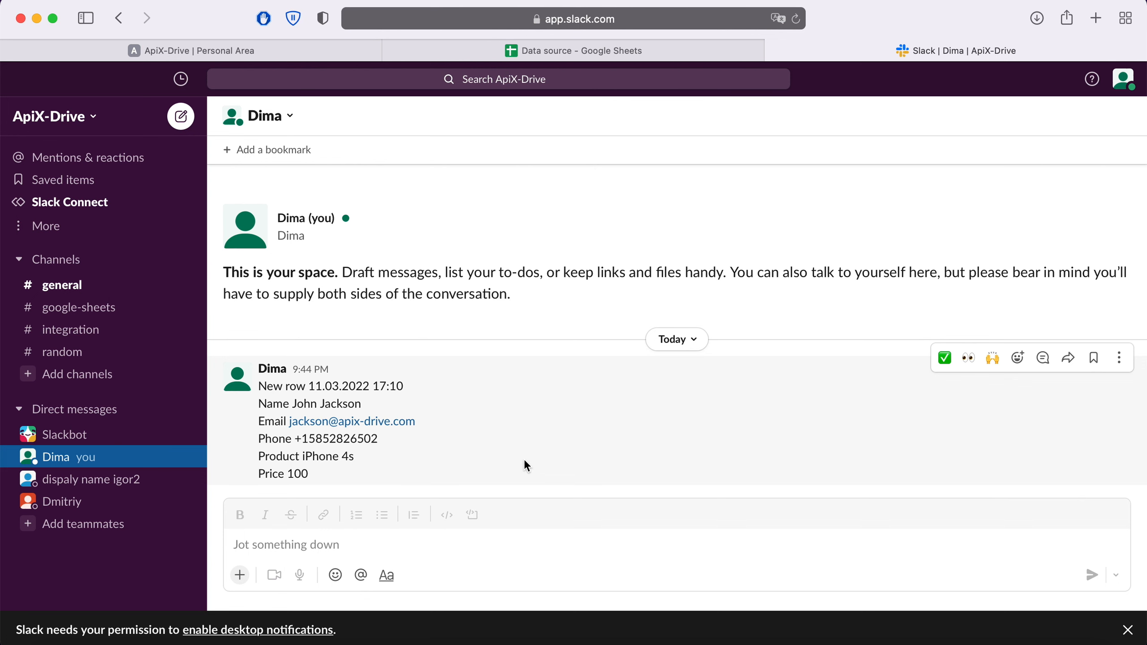
{"action": "left_click", "coordinate": [207, 49]}
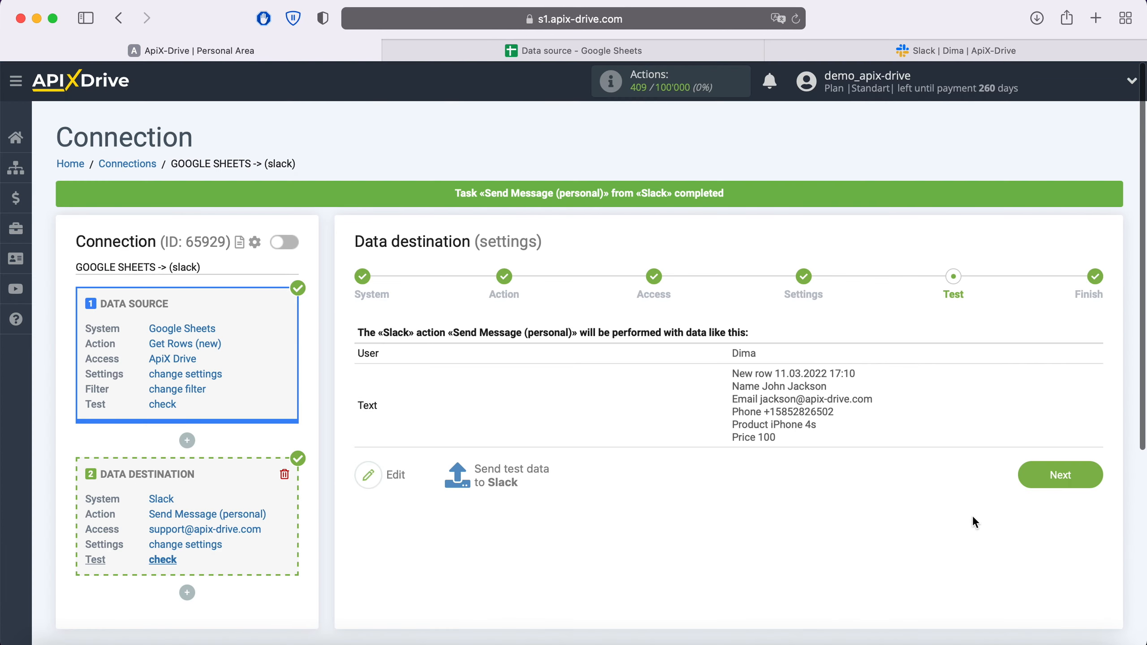
Step: Finish the Slack destination setup and enable auto-update for the connection
{"action": "left_click", "coordinate": [1085, 474]}
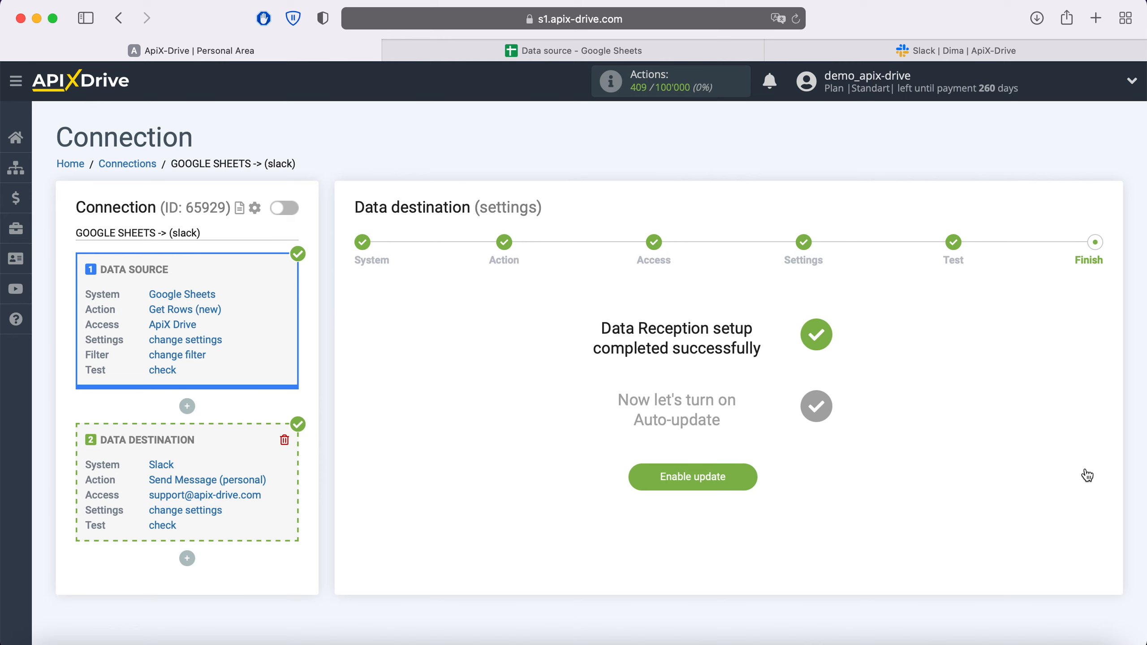
{"action": "left_click", "coordinate": [692, 476]}
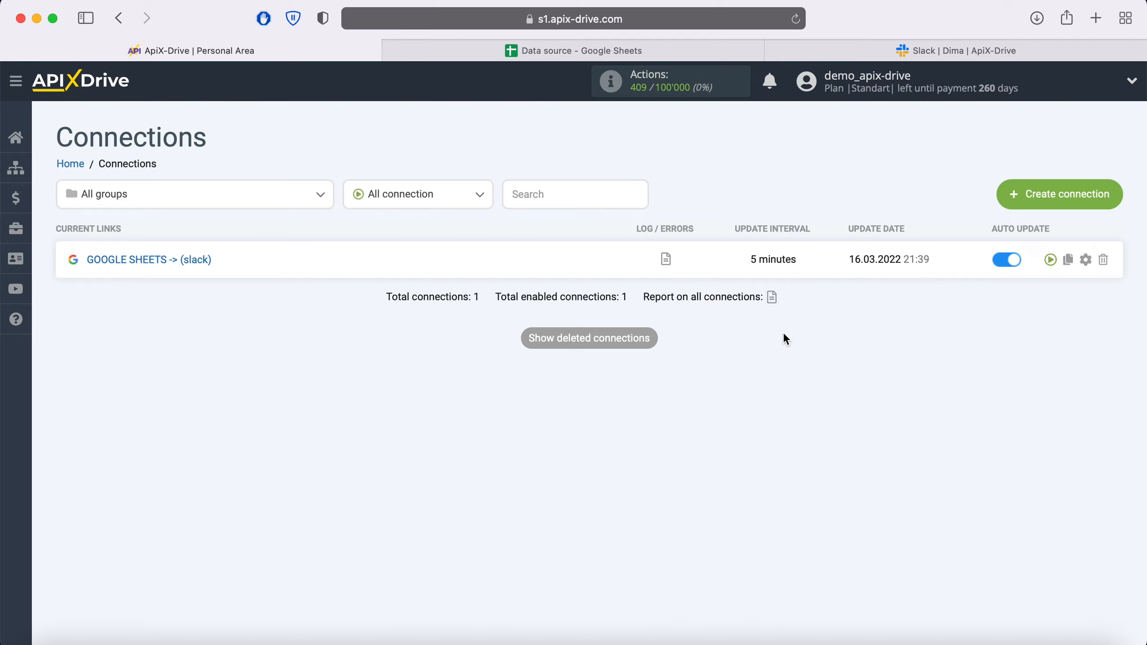